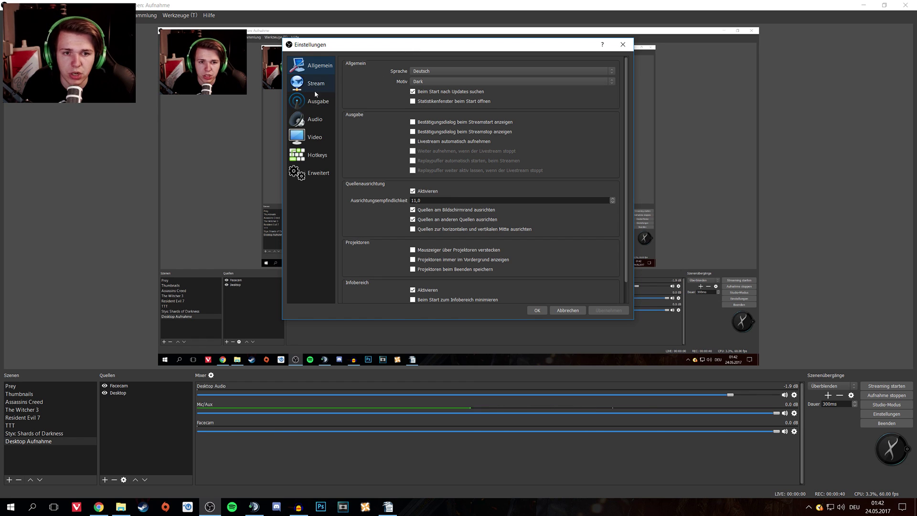
- Review the general, stream and output settings, including the audio bitrates of the six tracks, and close the settings
click(316, 100)
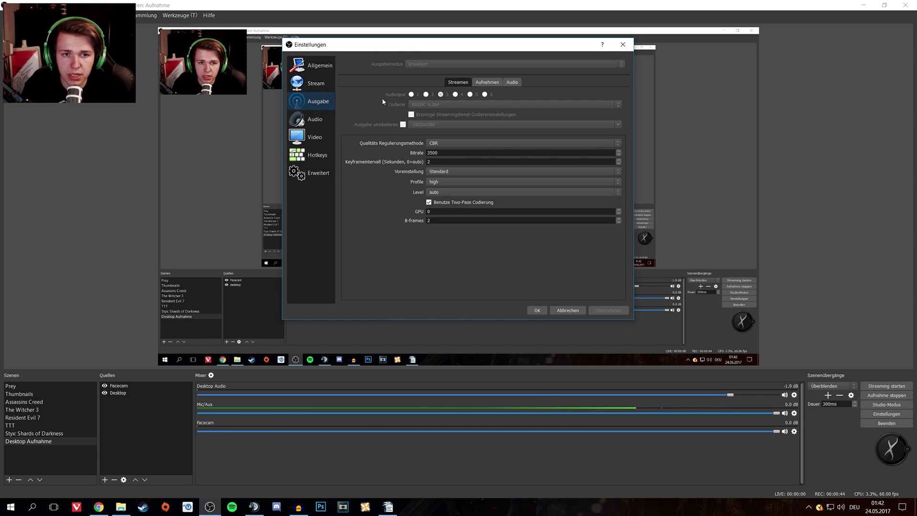
click(319, 67)
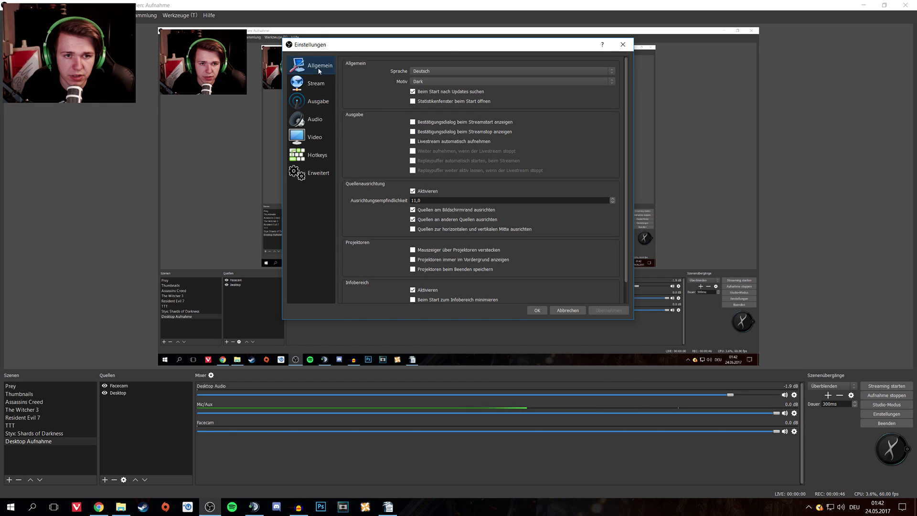
click(315, 86)
click(314, 104)
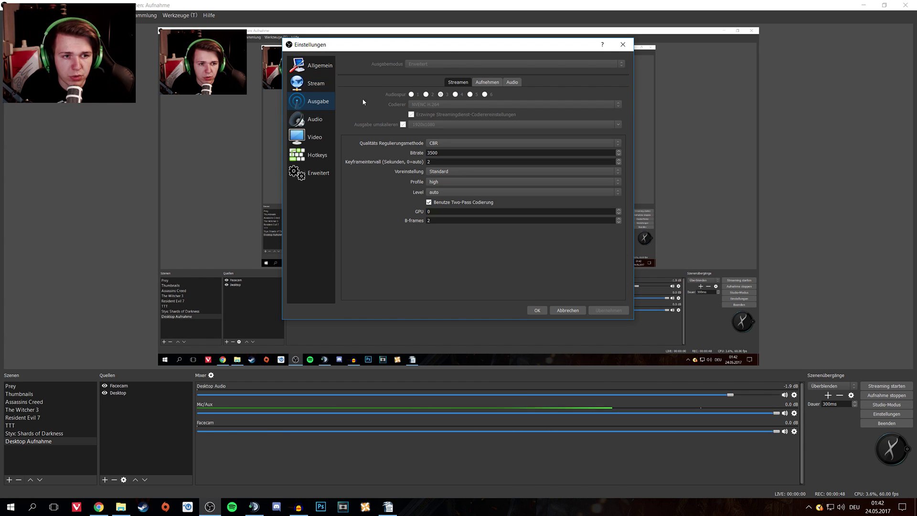
click(514, 86)
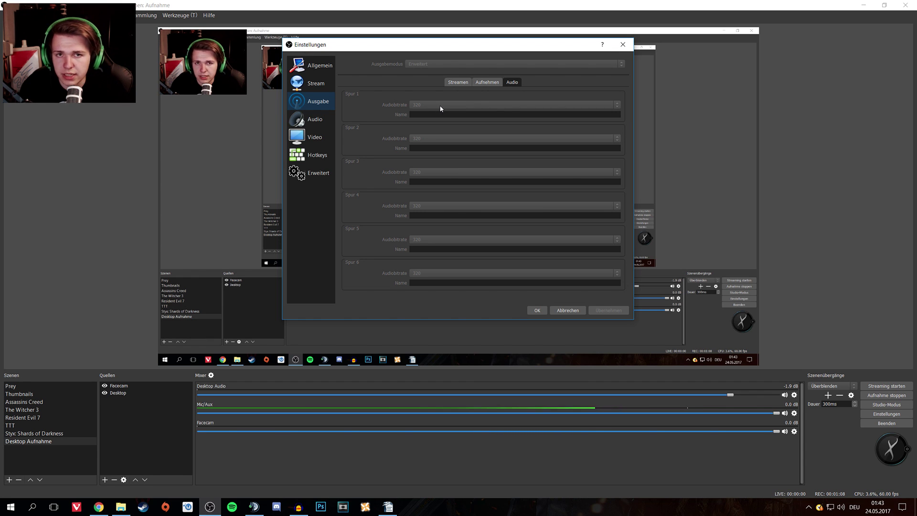
click(538, 310)
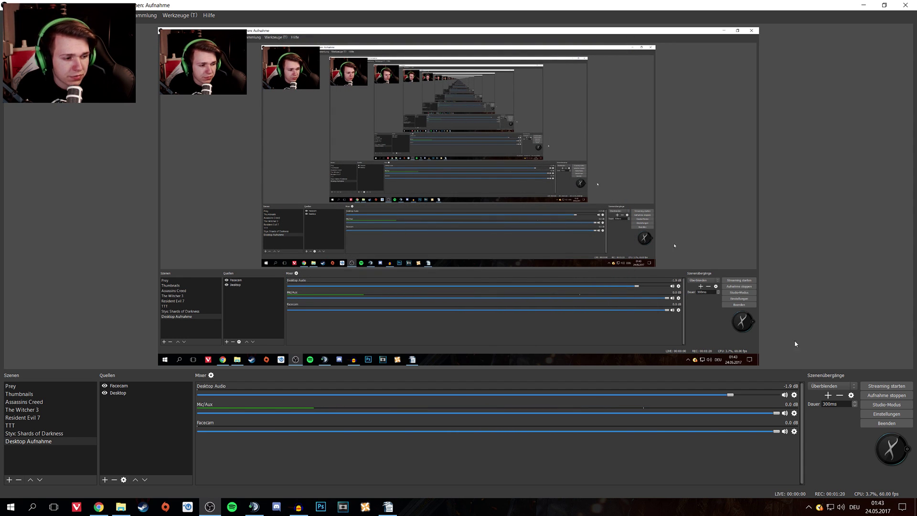
- Reopen the settings to check the track audio bitrates and the available sample rates in the audio settings
click(885, 414)
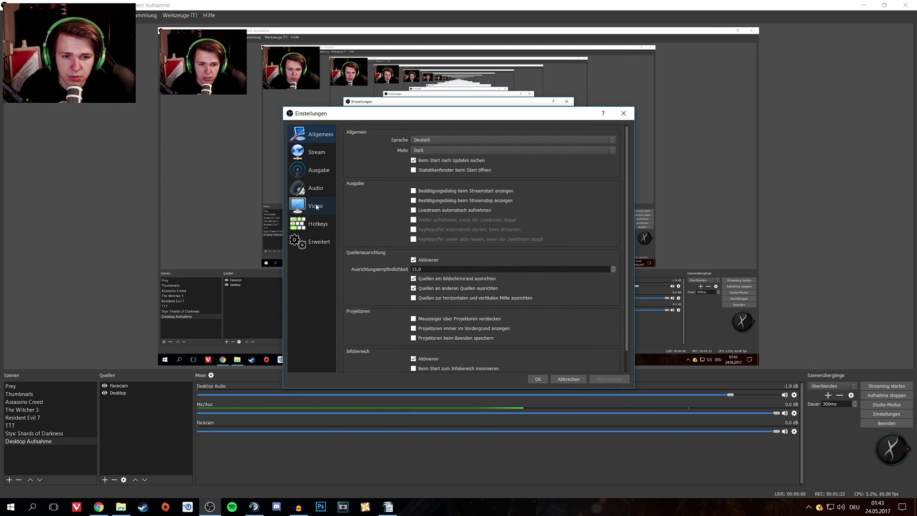
click(321, 172)
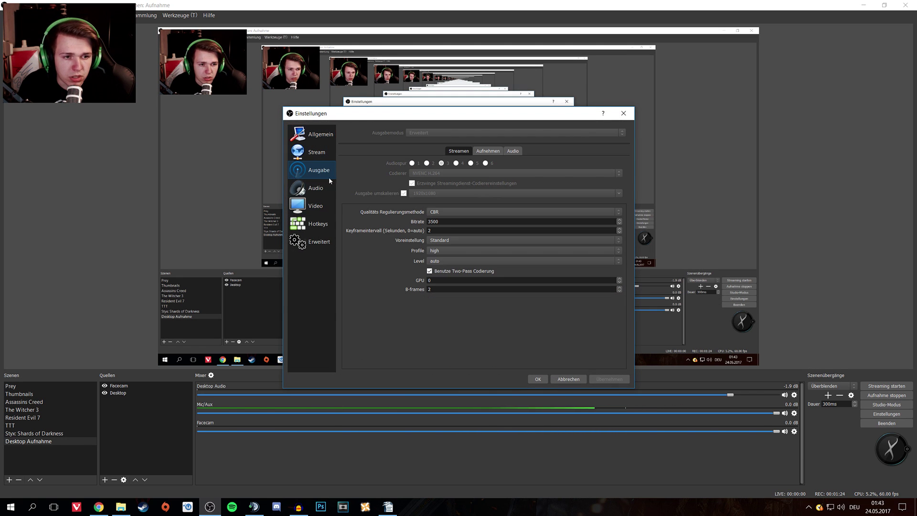
click(519, 151)
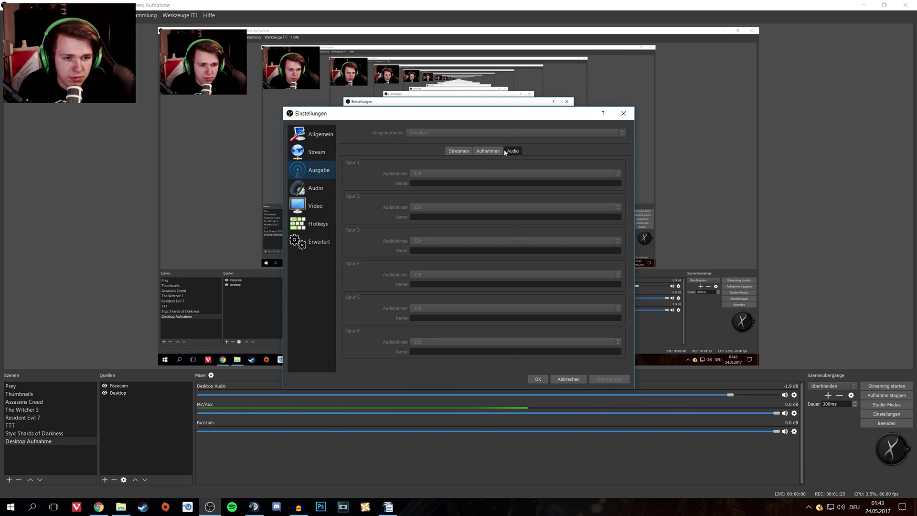
click(320, 191)
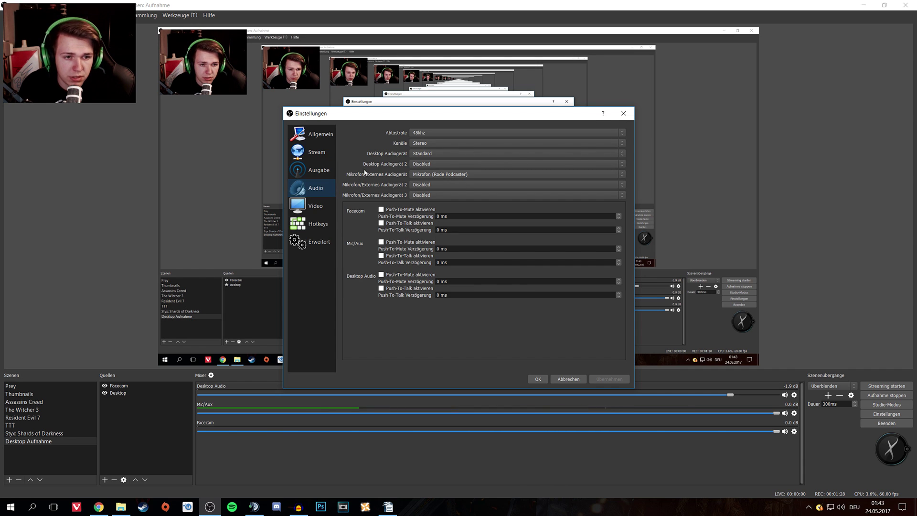
click(436, 130)
click(436, 130)
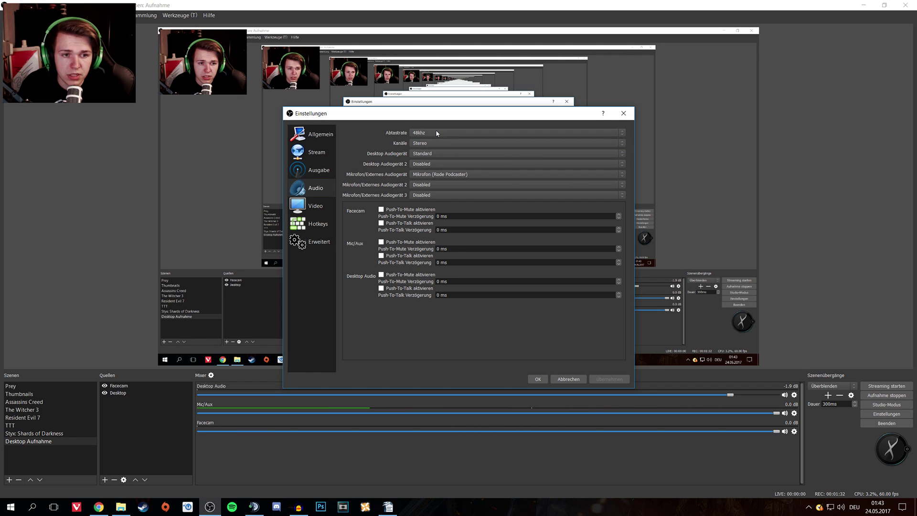
- Open the advanced properties of the Rode Podcaster microphone from the Windows recording devices
right_click(842, 507)
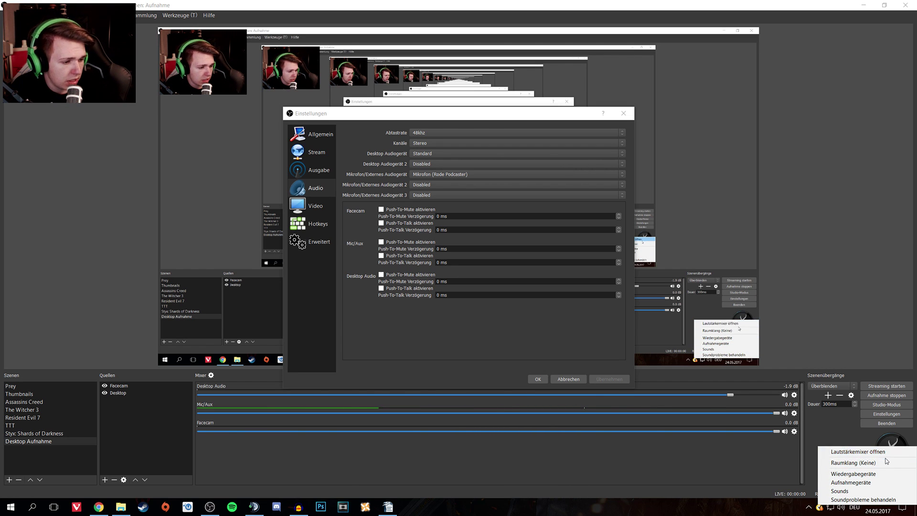
click(879, 482)
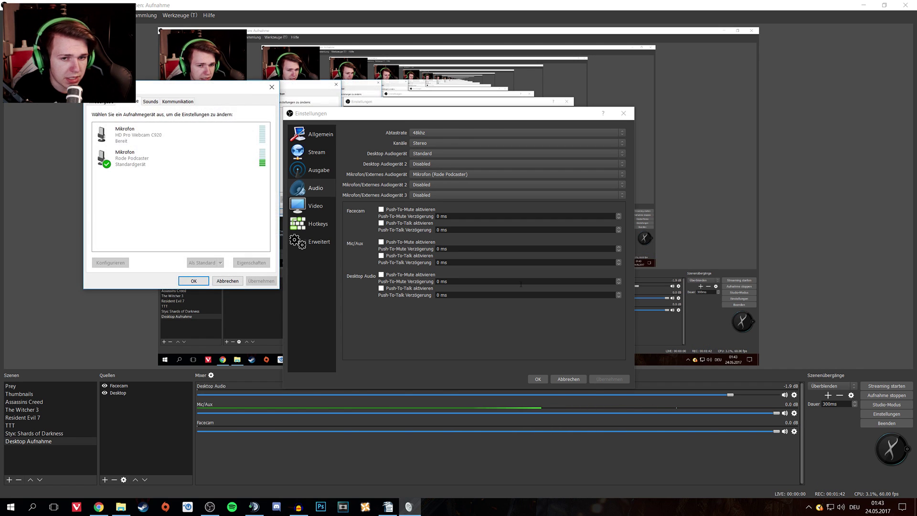
drag(175, 90, 682, 119)
click(668, 198)
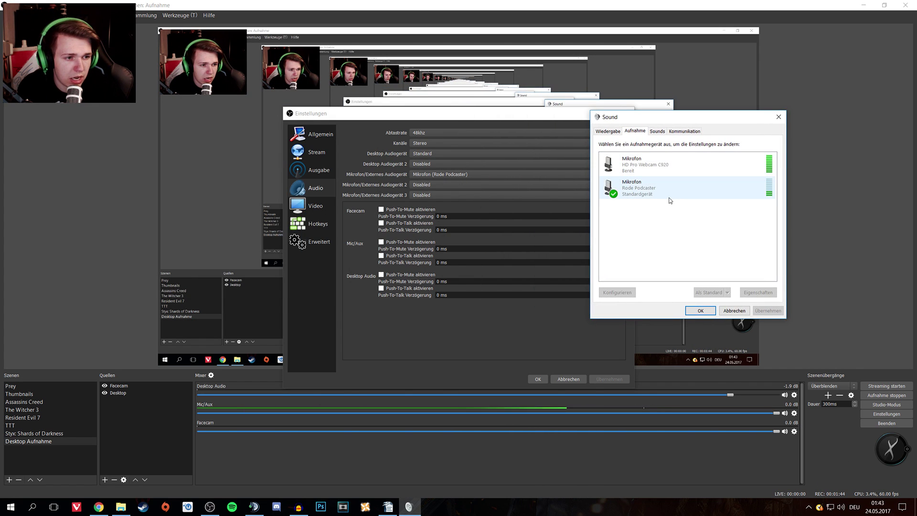
click(668, 198)
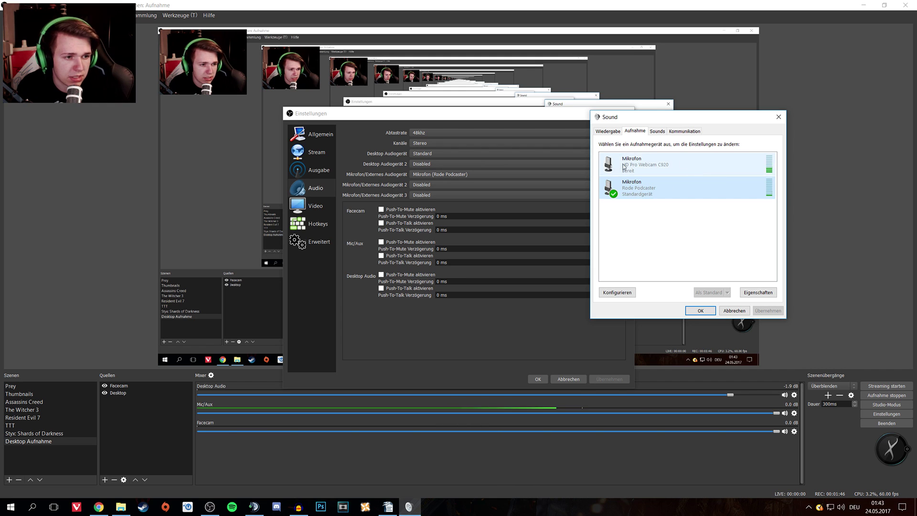
click(758, 292)
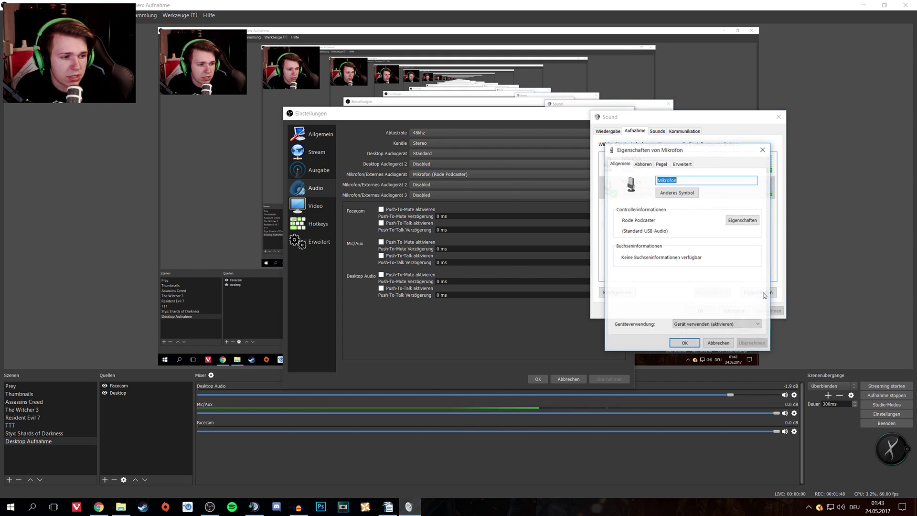
click(682, 164)
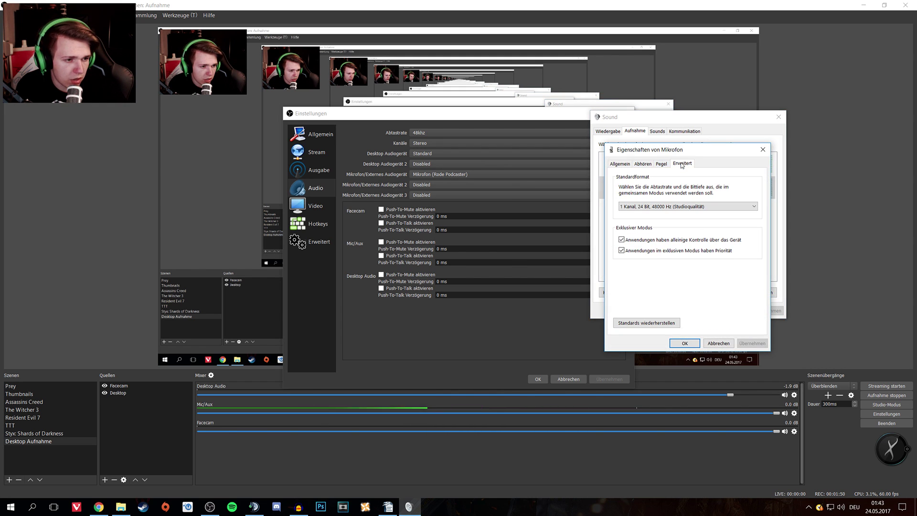
- Set the microphone's default format to 1 channel, 24 bit, 48000 Hz (studio quality) and confirm both sound dialogs
click(657, 208)
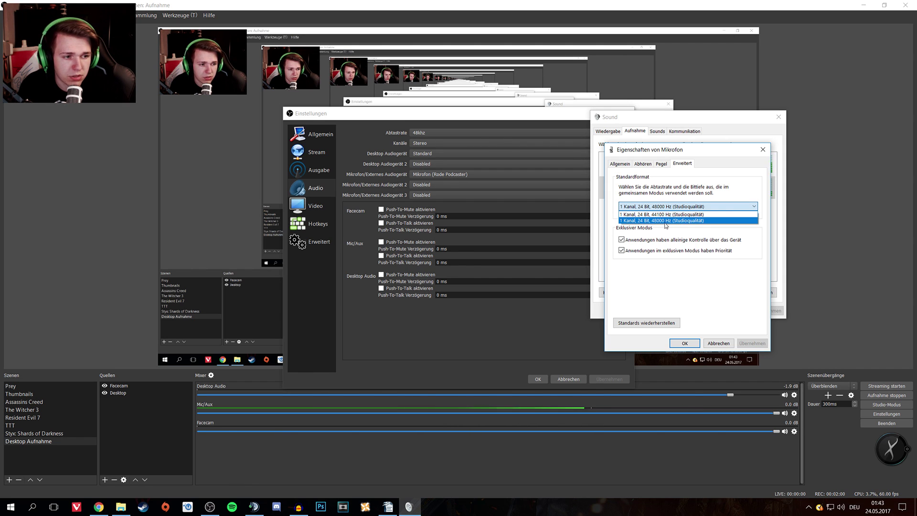
click(686, 209)
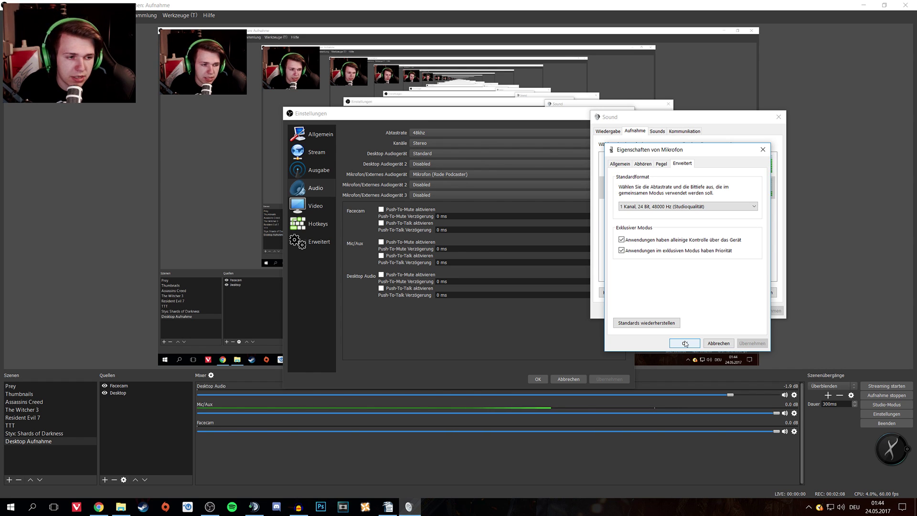
click(690, 206)
click(667, 224)
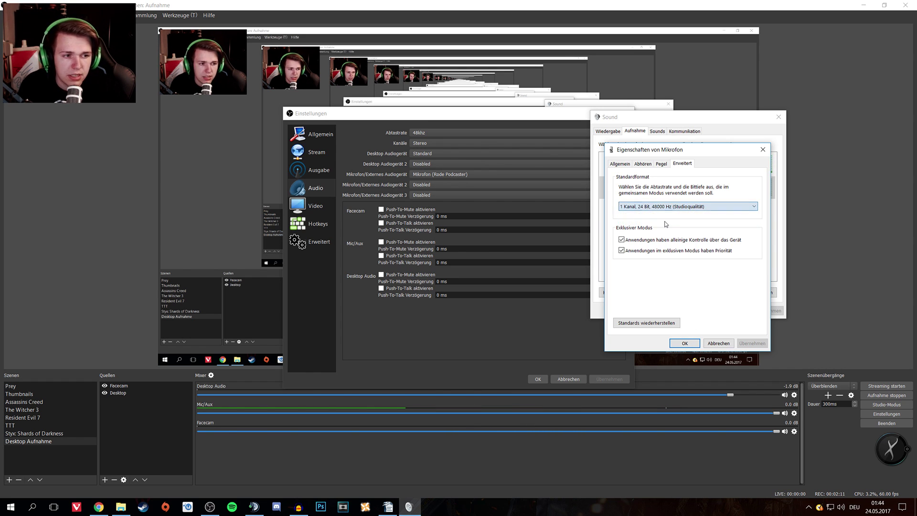
click(685, 343)
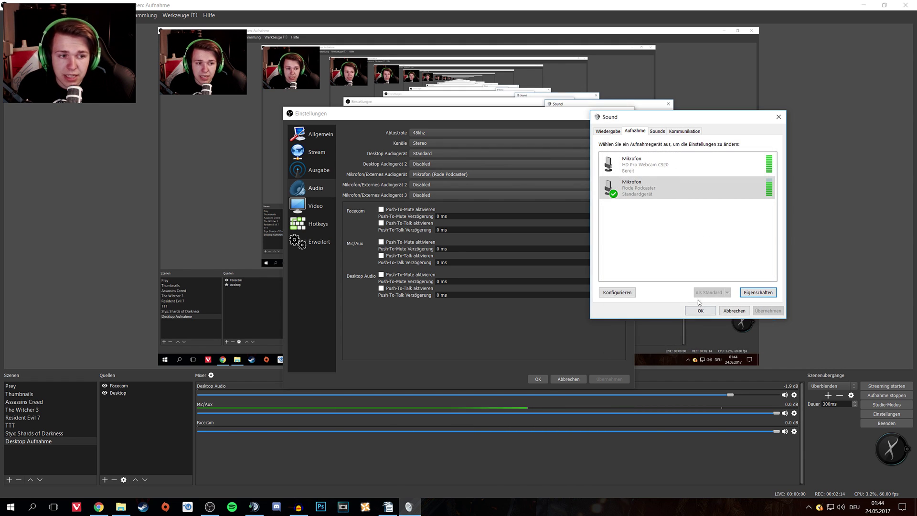
click(700, 311)
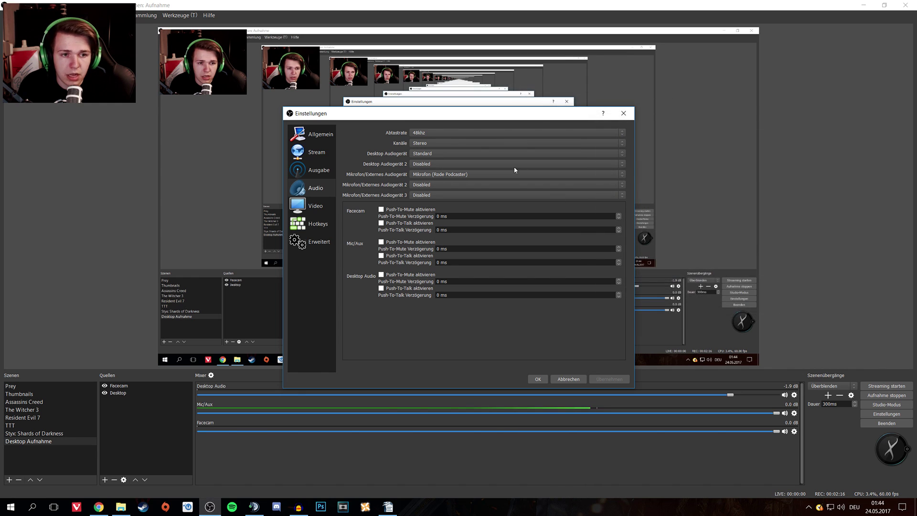
- Set the sample rate in the OBS audio settings to 48khz and check that the channels are on Stereo
click(415, 132)
click(420, 145)
click(428, 133)
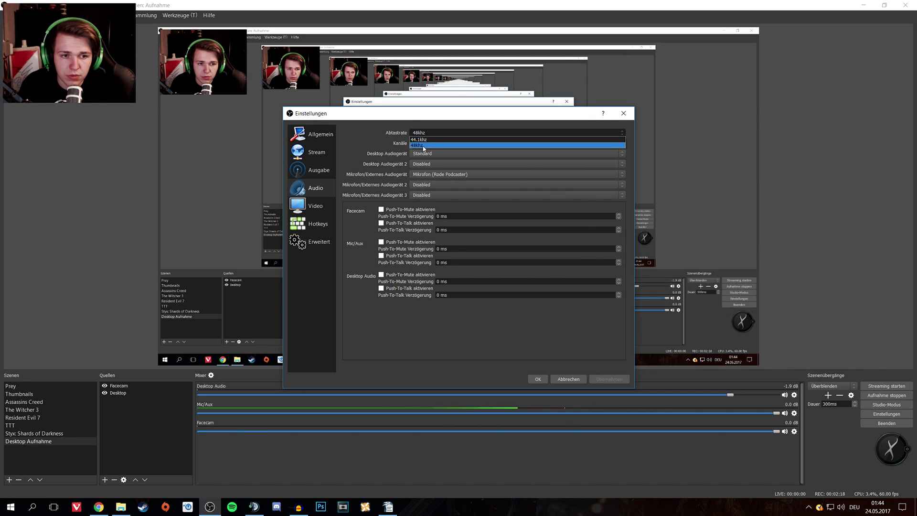
click(436, 132)
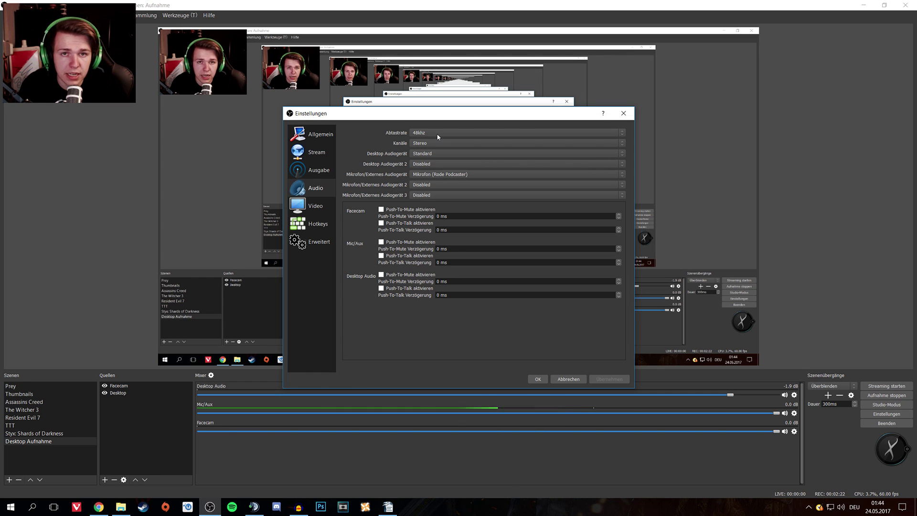
click(440, 133)
click(440, 132)
click(439, 132)
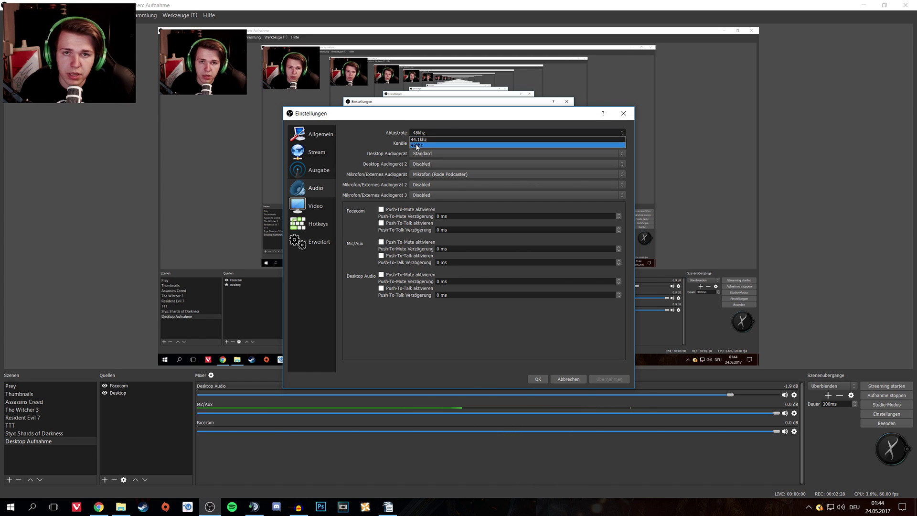
click(417, 146)
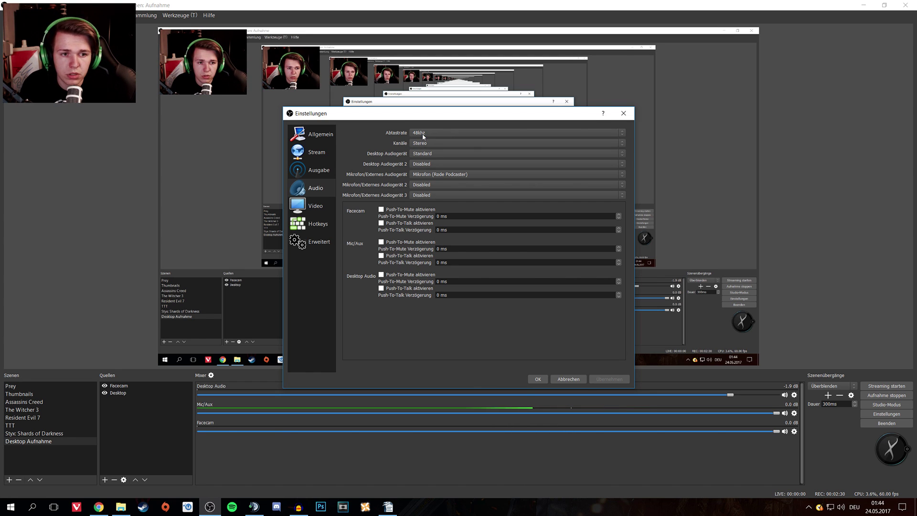
click(432, 132)
click(418, 146)
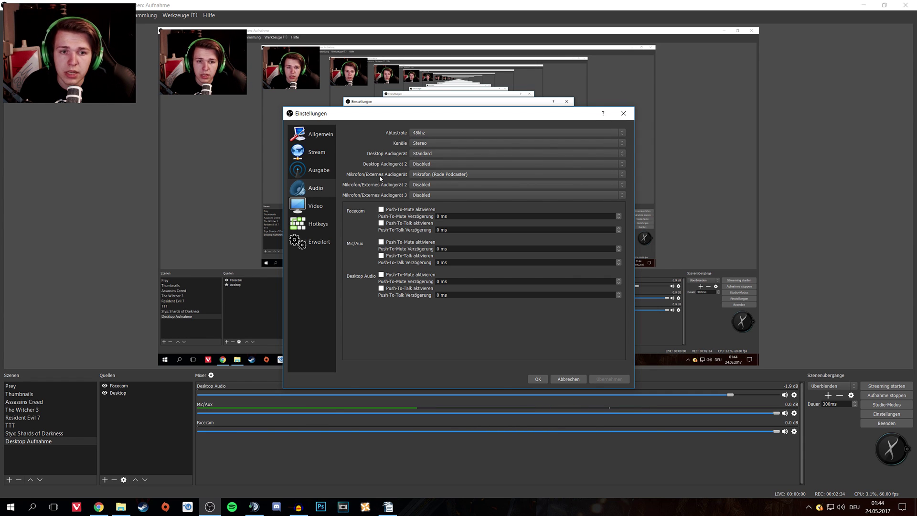
click(437, 142)
click(439, 144)
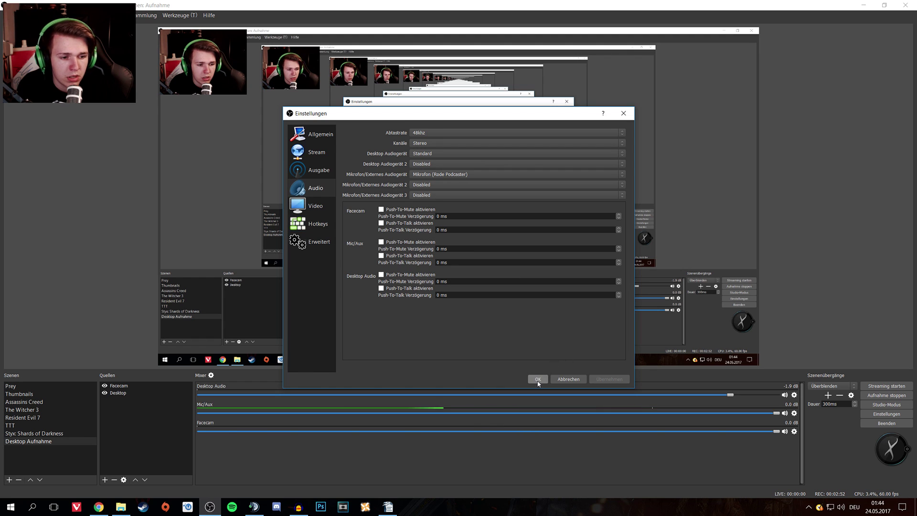
- Set the audio monitoring device to Standard in the advanced settings
click(322, 240)
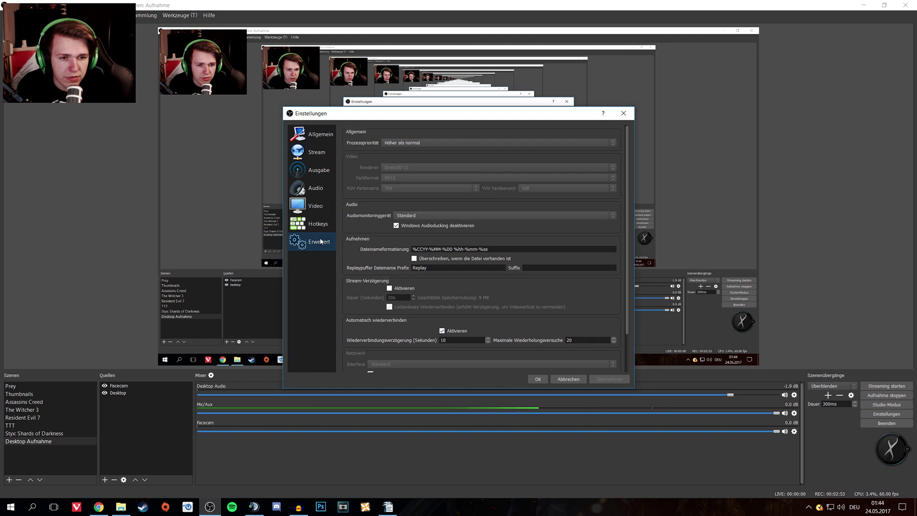
click(428, 216)
click(430, 217)
click(410, 227)
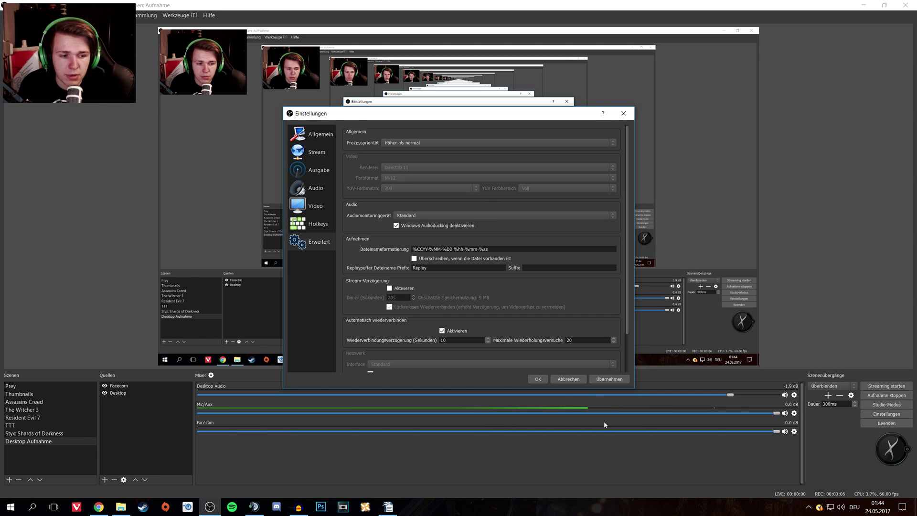
- Check the audio track selection in the recording output settings and save the settings
click(317, 188)
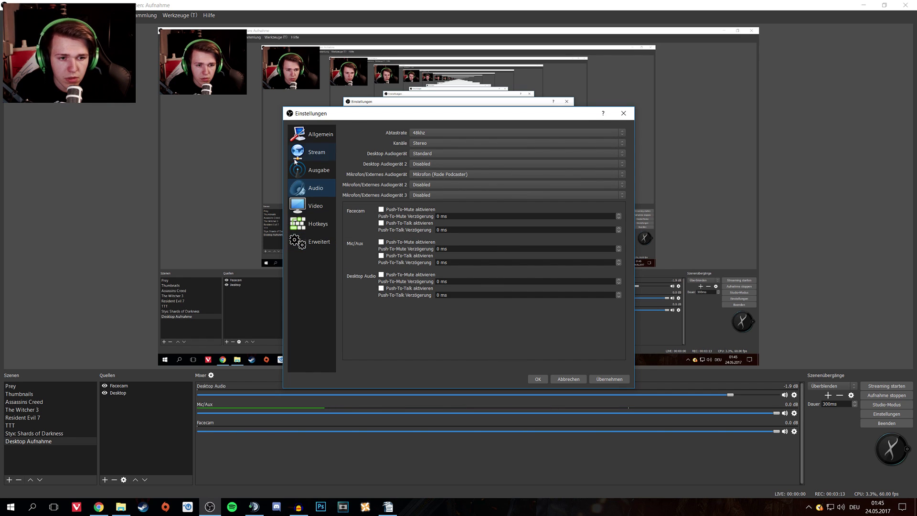
click(324, 170)
click(492, 151)
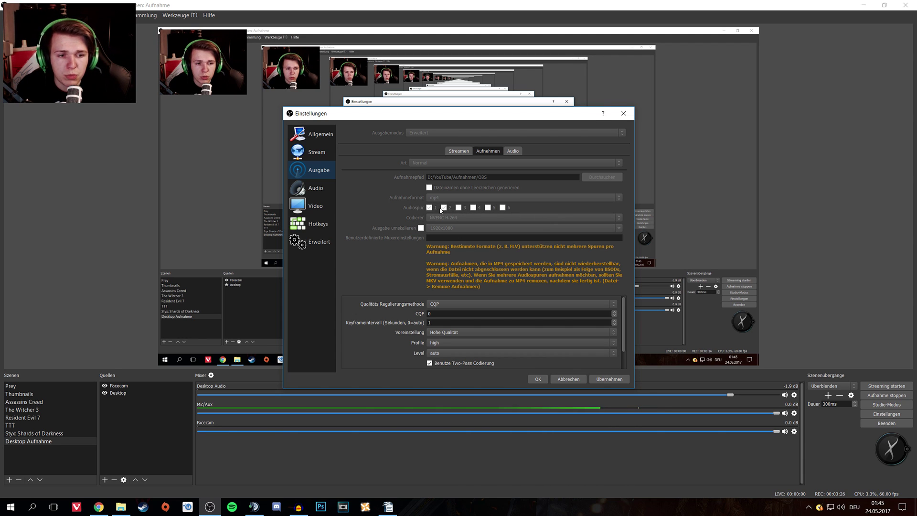
click(537, 379)
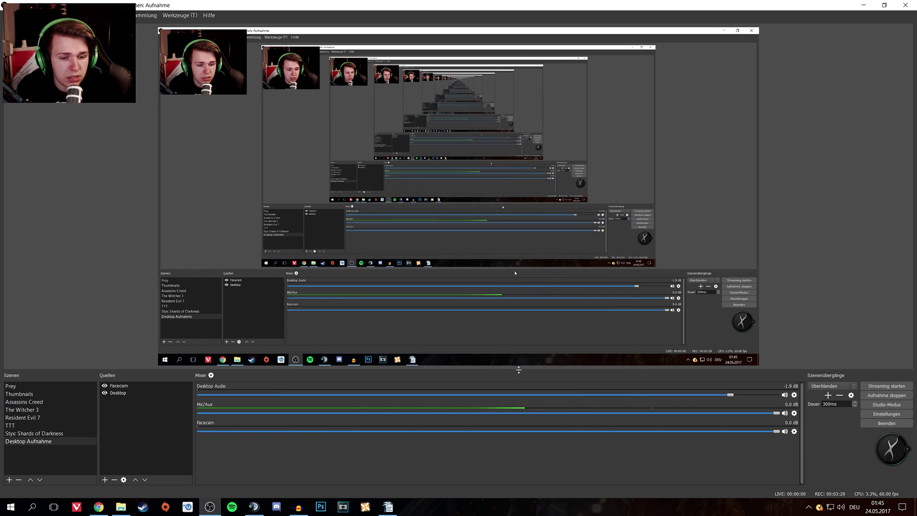
- Open the mixer's advanced audio properties, widen the dialog to show all six tracks, and check Desktop Audio's track 2 assignment
click(212, 376)
drag(413, 190, 332, 163)
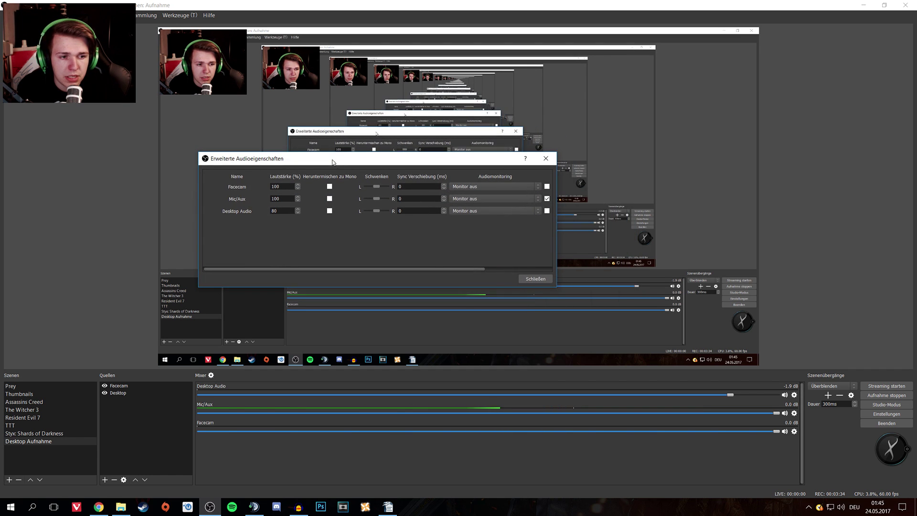
drag(557, 251, 678, 251)
drag(578, 159, 502, 143)
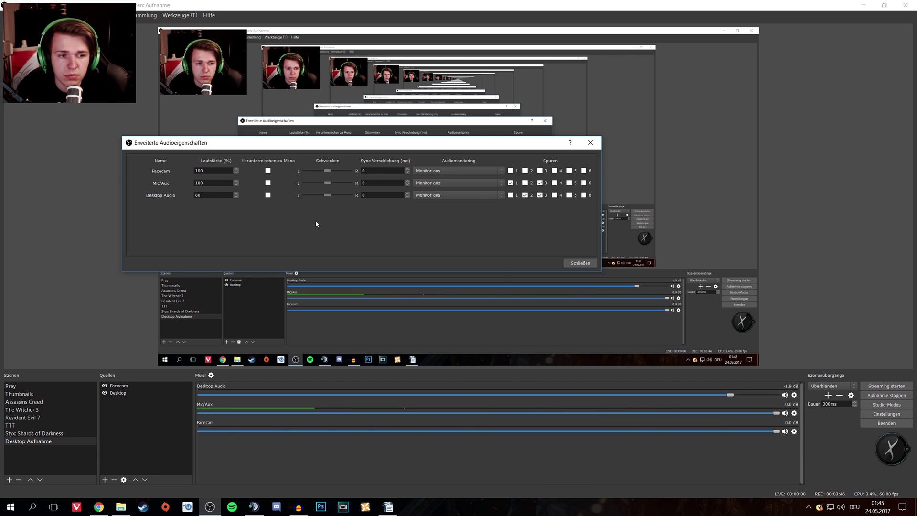
click(525, 195)
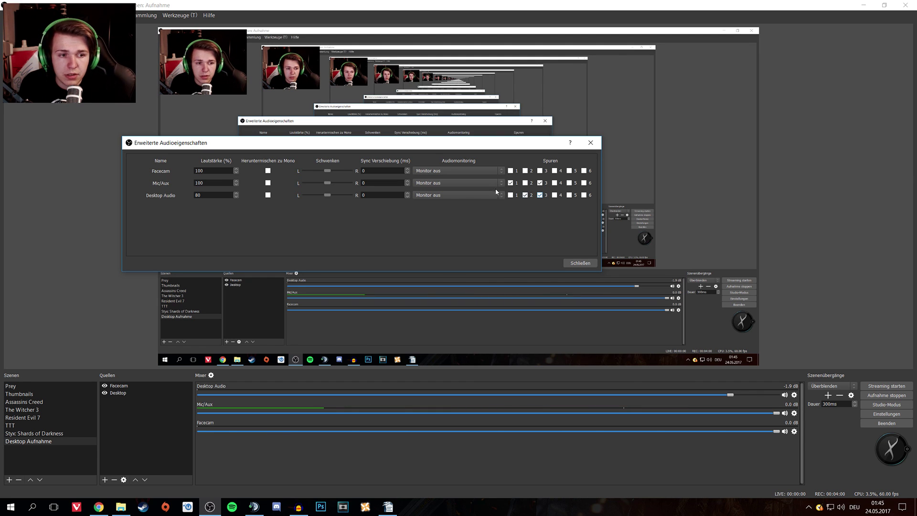
- Check Mic/Aux's track 1 assignment and close the advanced audio properties
click(510, 184)
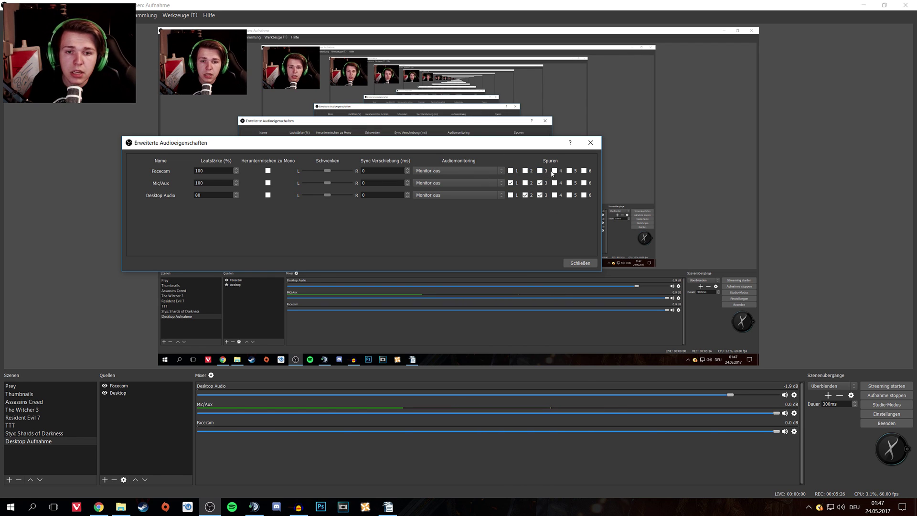
click(581, 263)
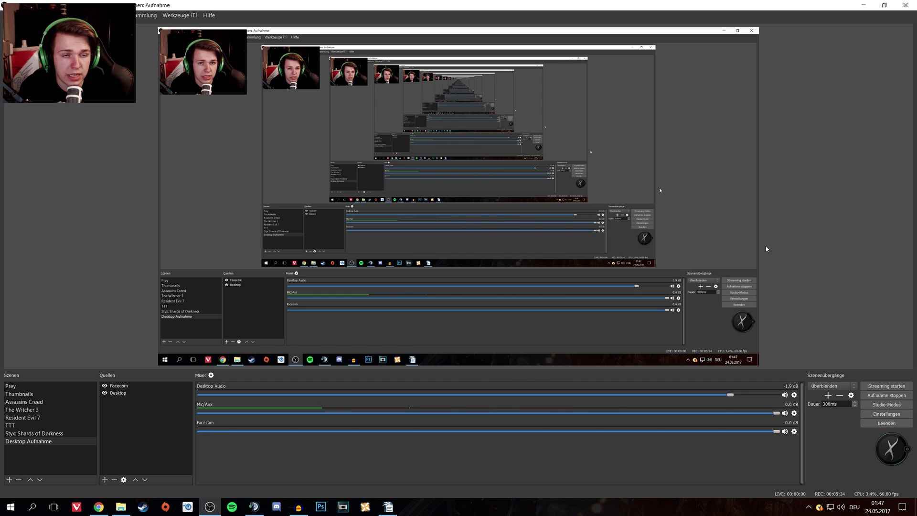
- Open the audio filters for Mic/Aux, move the dialog higher, and display the Noise Gate filter's settings
click(794, 413)
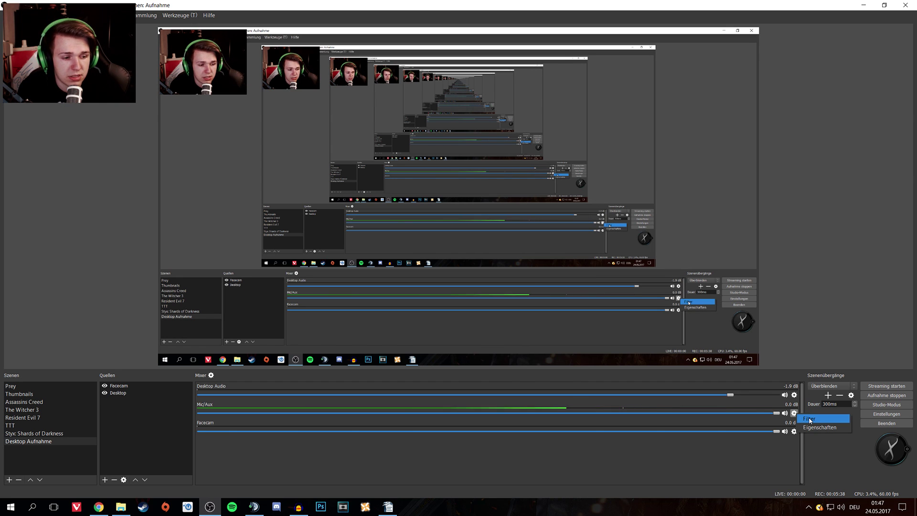
click(810, 419)
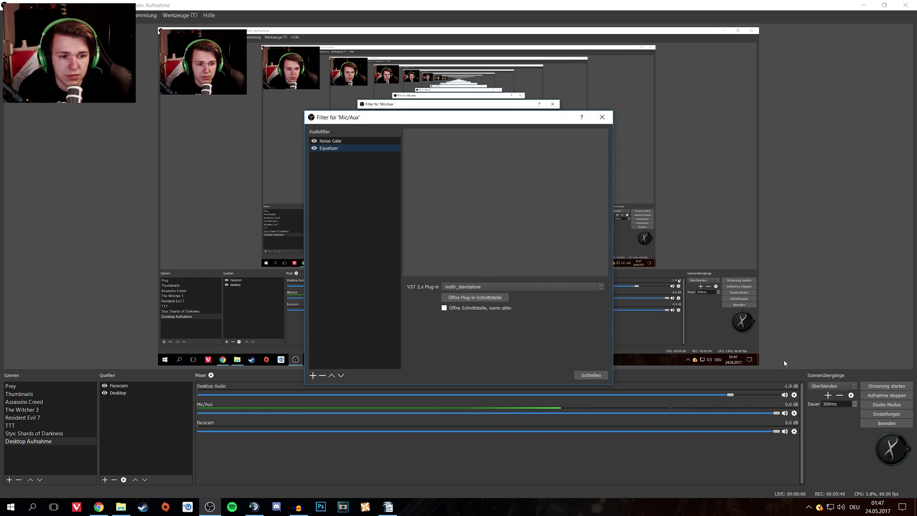
drag(501, 116, 483, 37)
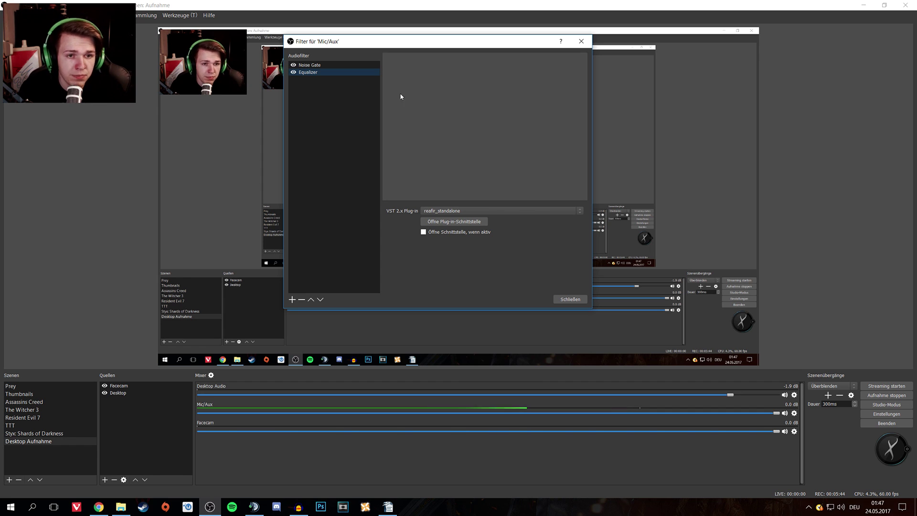
click(320, 67)
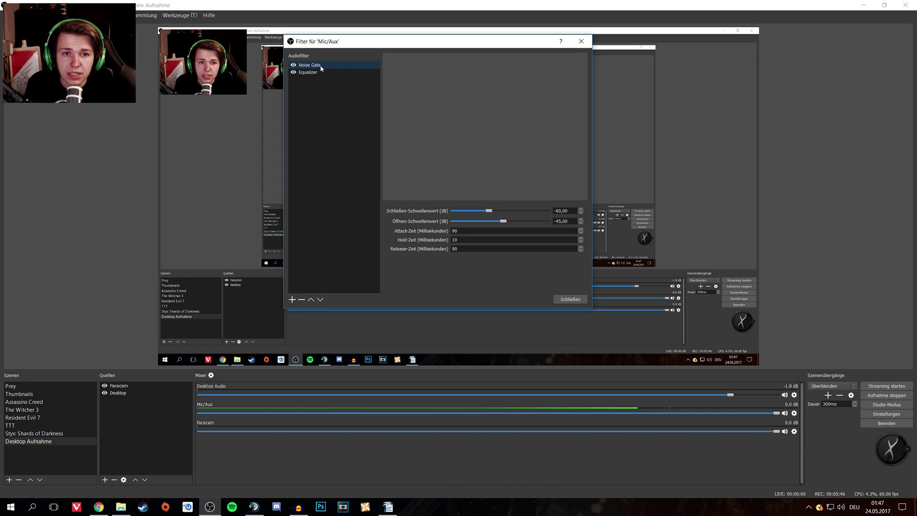
right_click(319, 98)
click(307, 99)
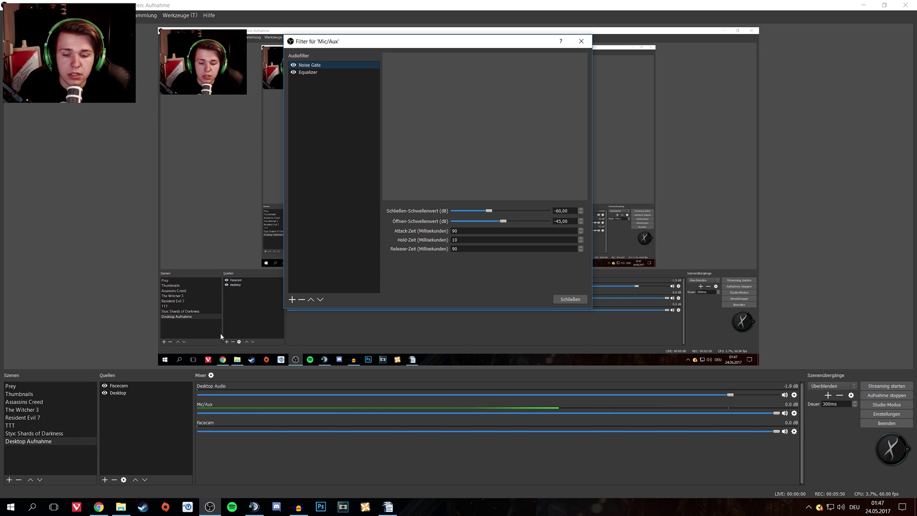
- Switch to Chrome, search Google for reaplugs, and open the REAPER | ReaPlugs page
click(98, 506)
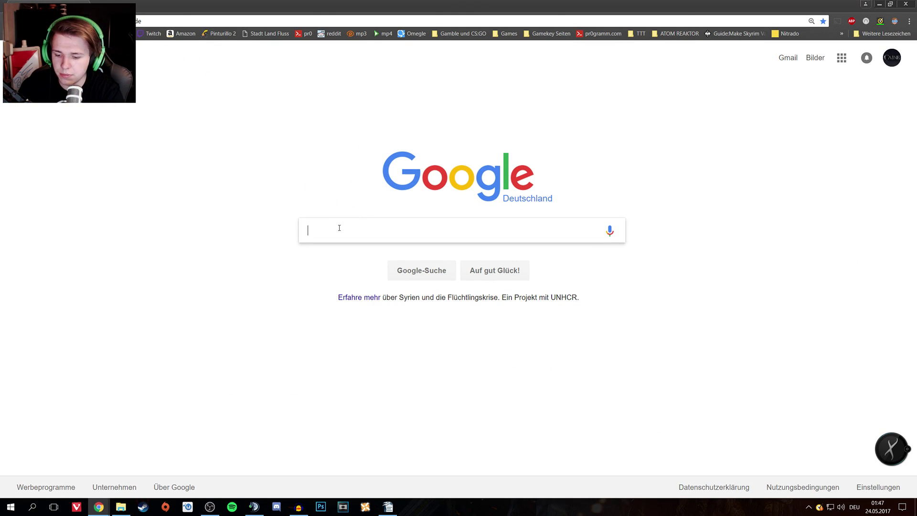
text(sreaplugs)
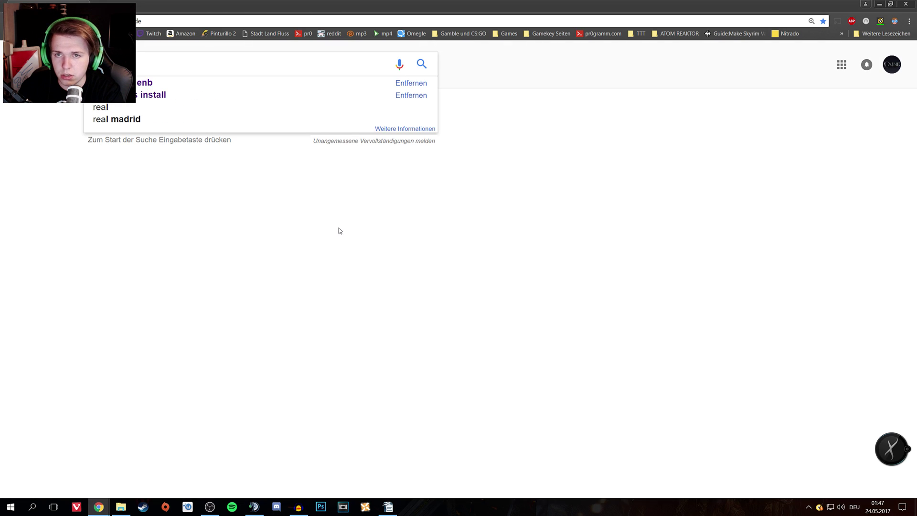
key(Return)
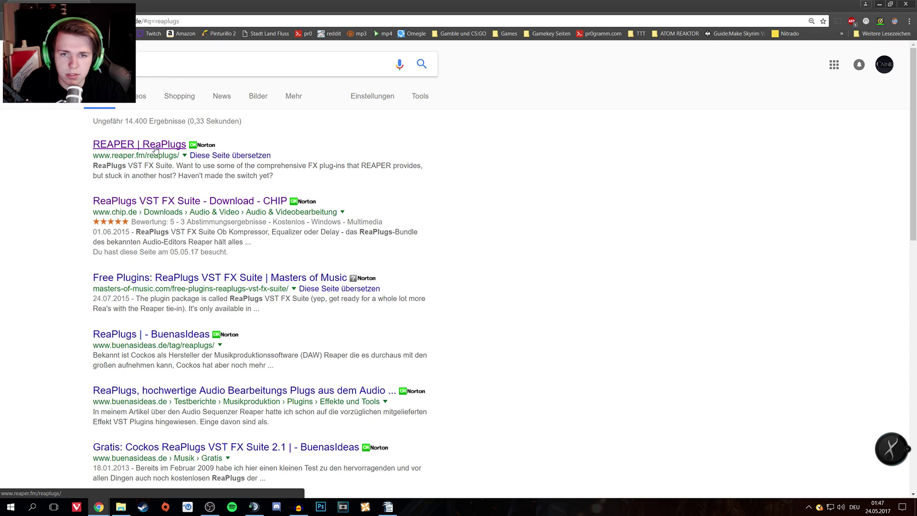
click(121, 154)
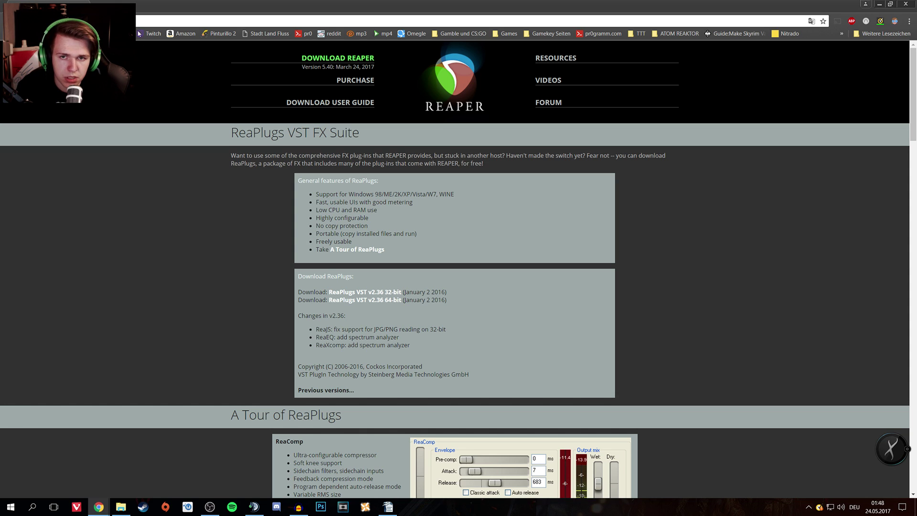
- Examine the 32-bit and 64-bit ReaPlugs VST v2.36 download links, and return to OBS Studio
scroll(294, 179, down, 2)
drag(286, 186, 352, 195)
click(352, 195)
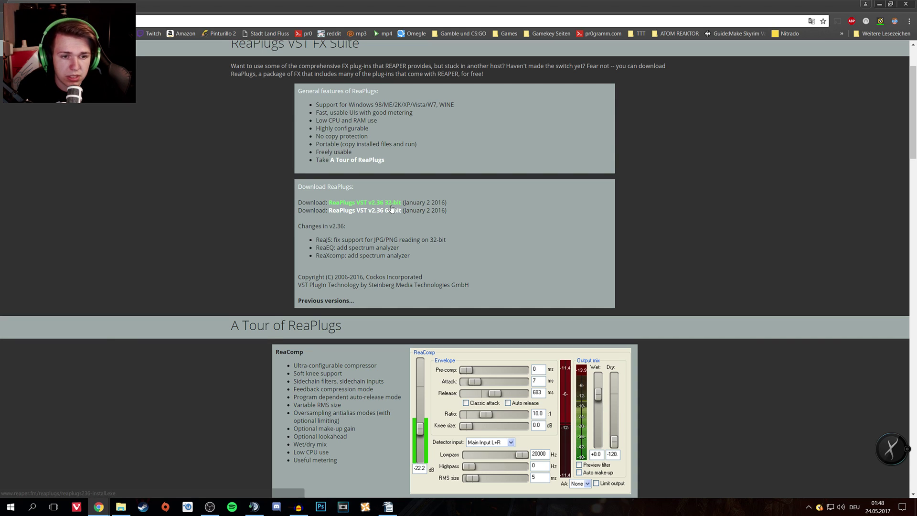
click(882, 5)
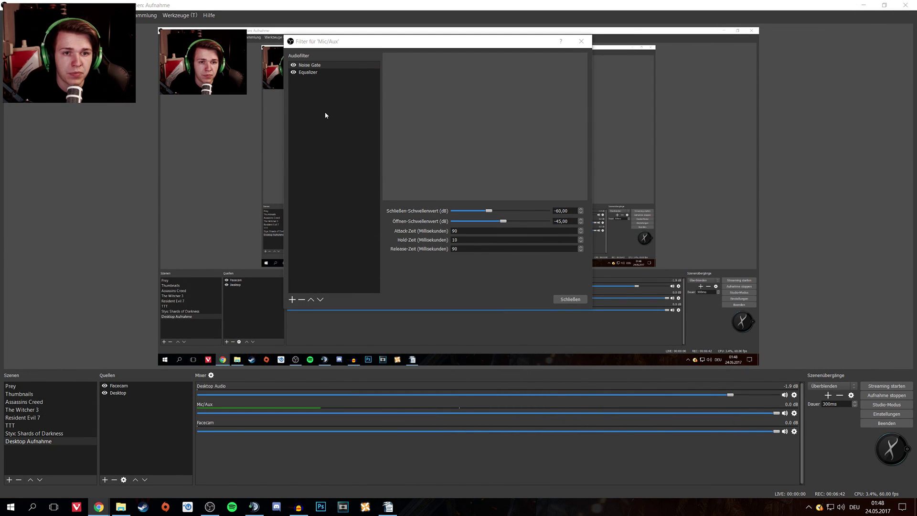
- Reposition the Mic/Aux filter dialog and view the Equalizer filter before returning to the Noise Gate settings
drag(332, 41, 384, 54)
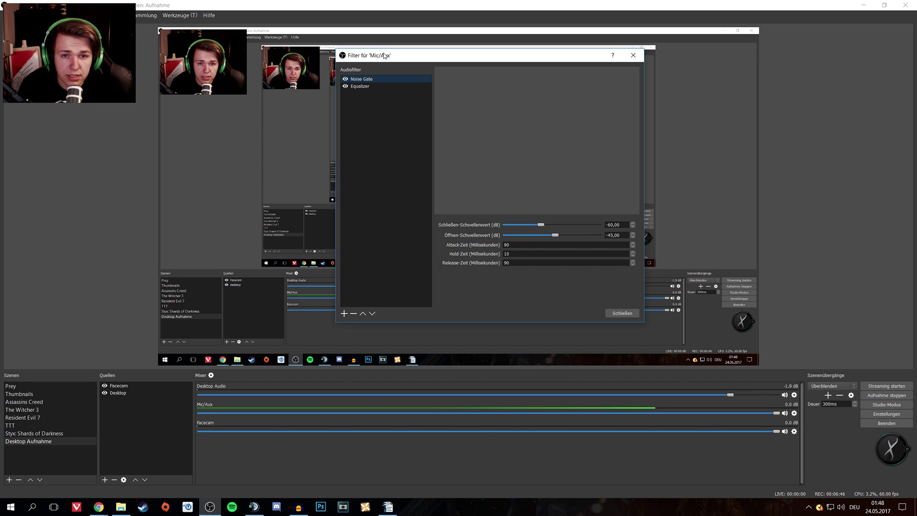
drag(384, 56, 378, 41)
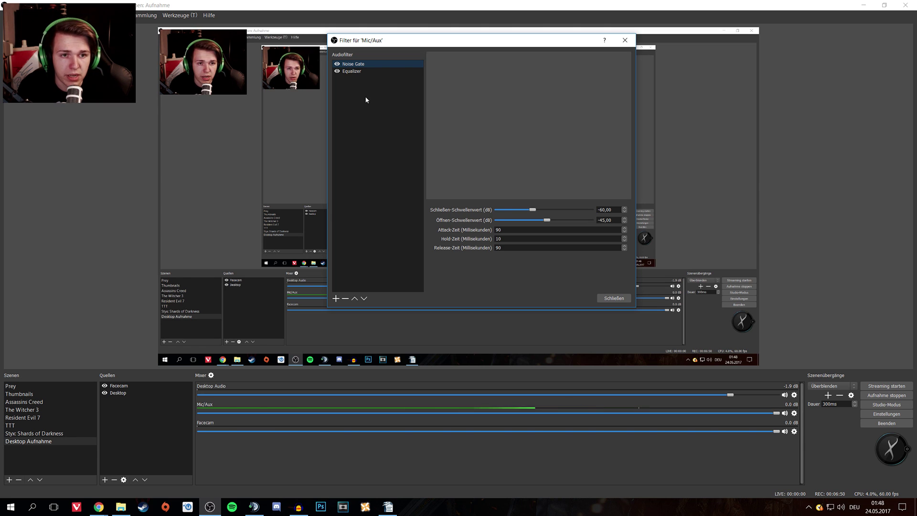
click(353, 71)
click(362, 65)
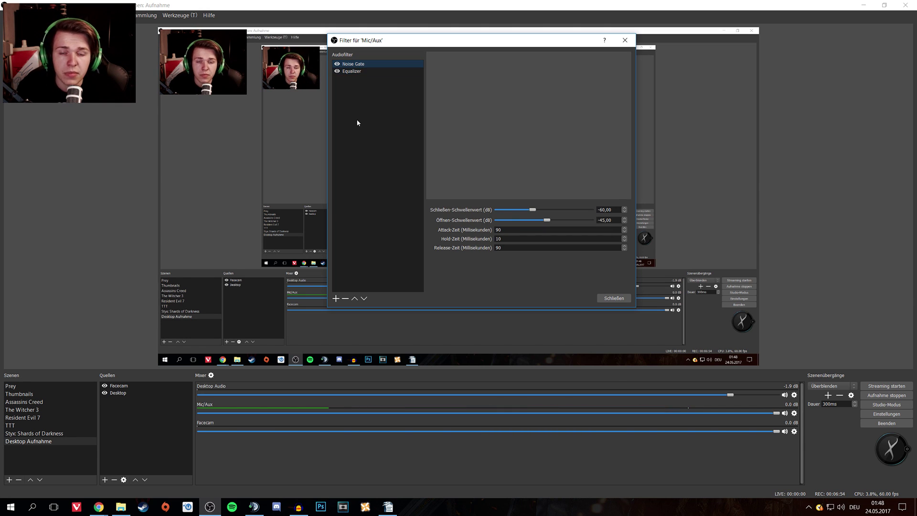